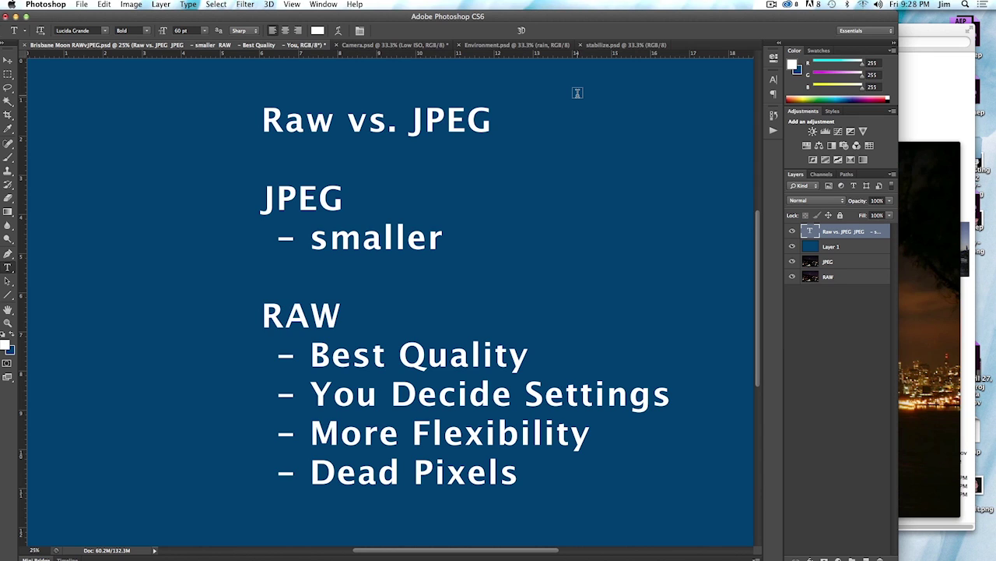
# Hide the text layer and Layer 1 so the night moon photo shows
pyautogui.moveTo(793, 231); pyautogui.dragTo(794, 254)
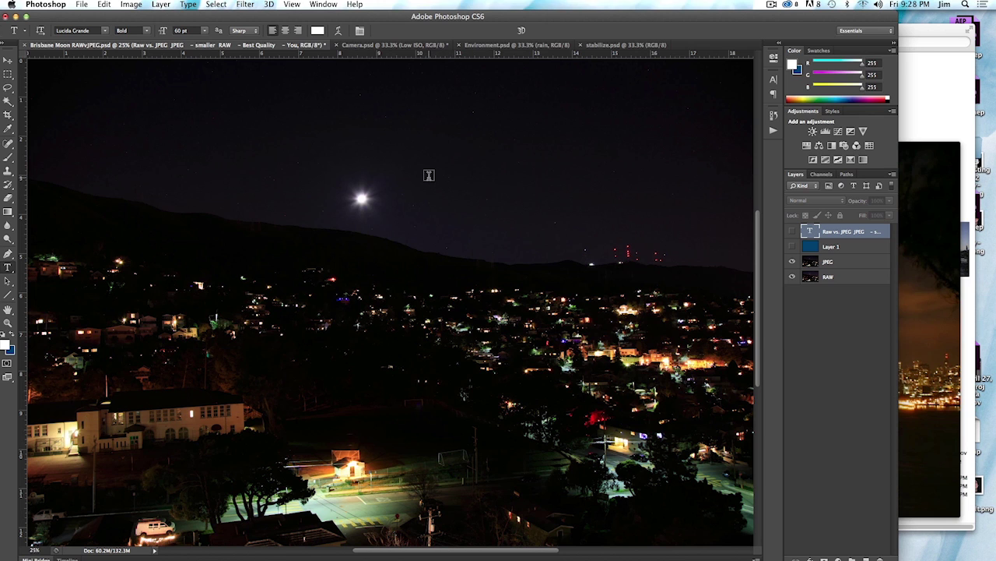
pyautogui.press('super+minus')
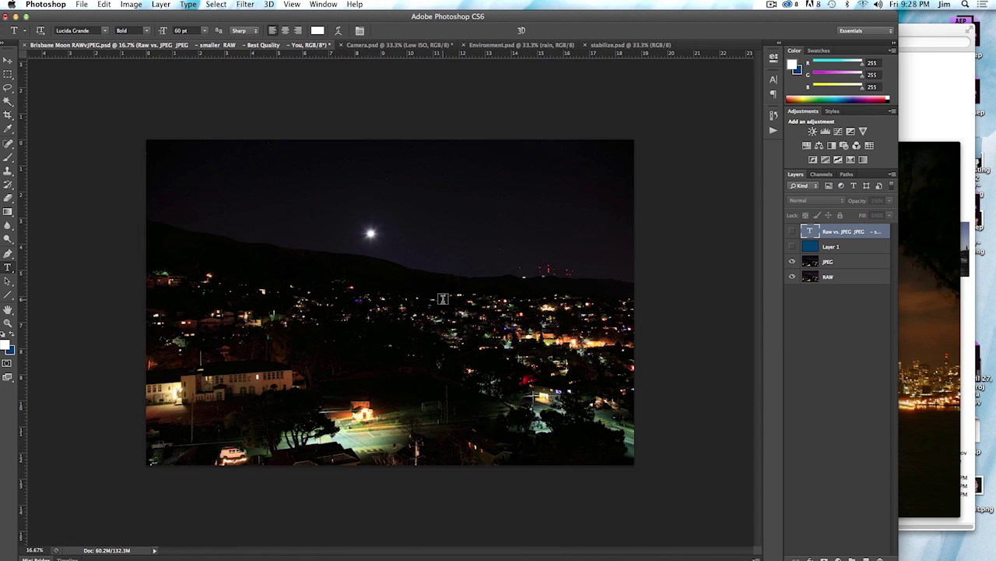
pyautogui.keyDown('super'); pyautogui.click(426, 236); pyautogui.keyUp('super')
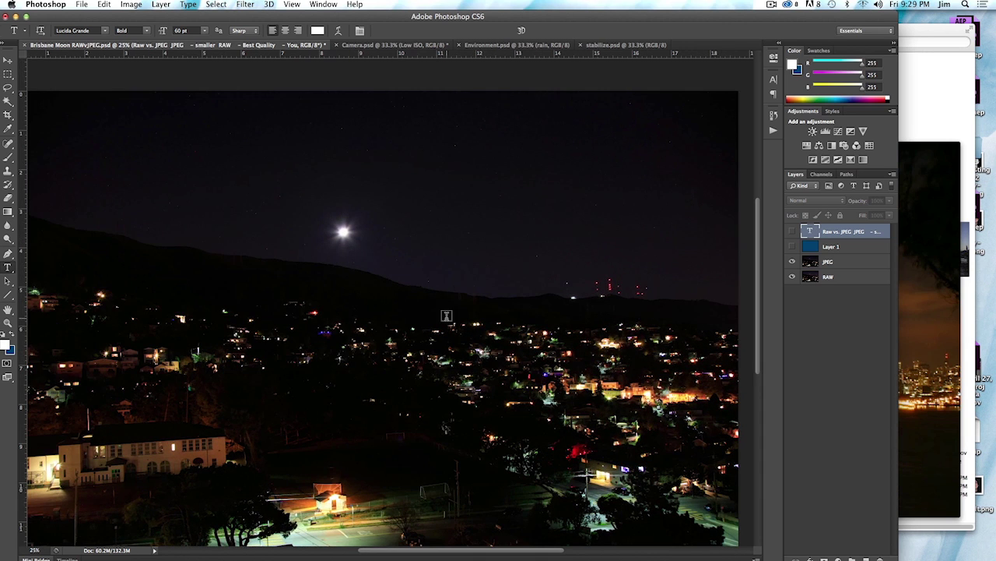
pyautogui.scroll(-5, 467, 288)
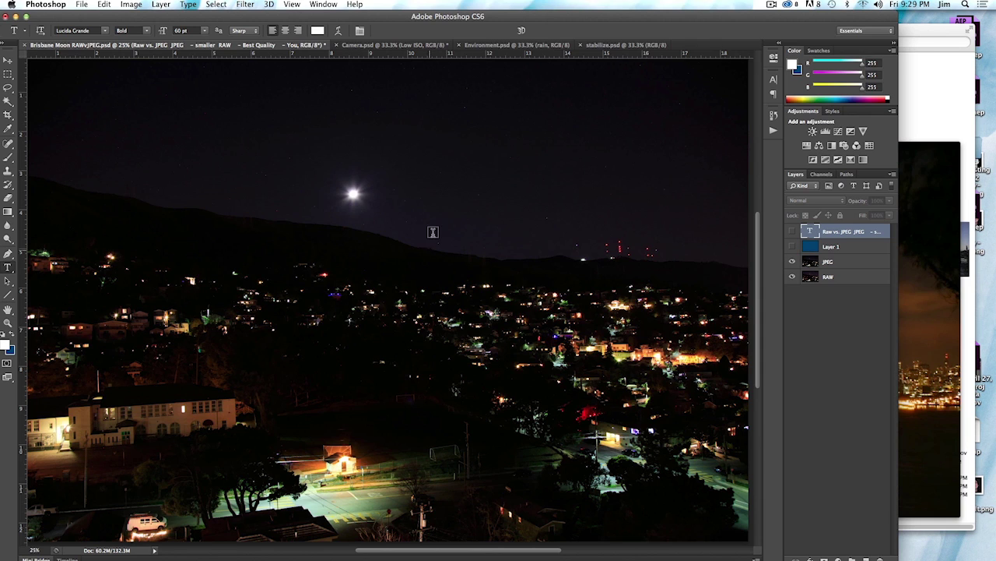
pyautogui.click(792, 263)
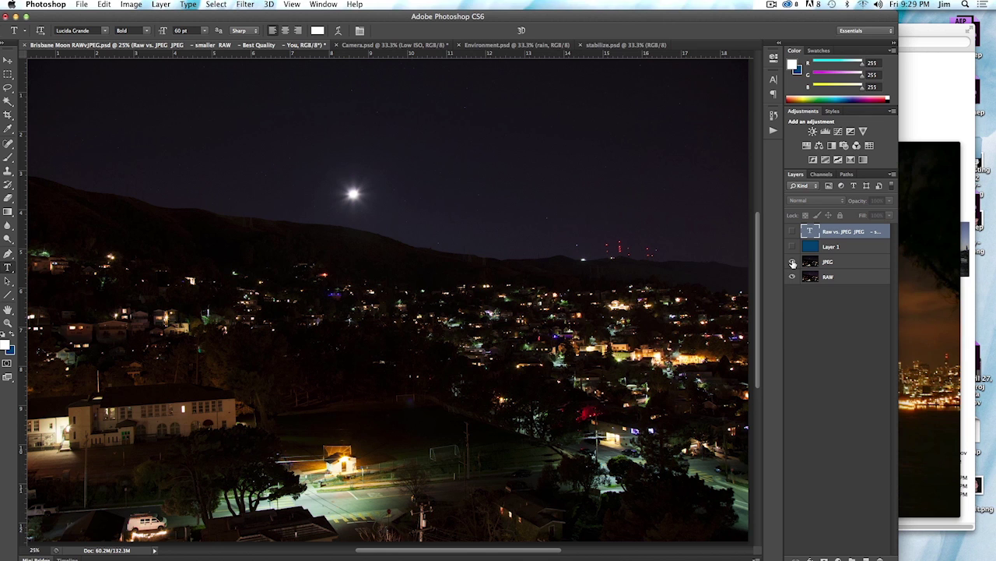
pyautogui.click(793, 262)
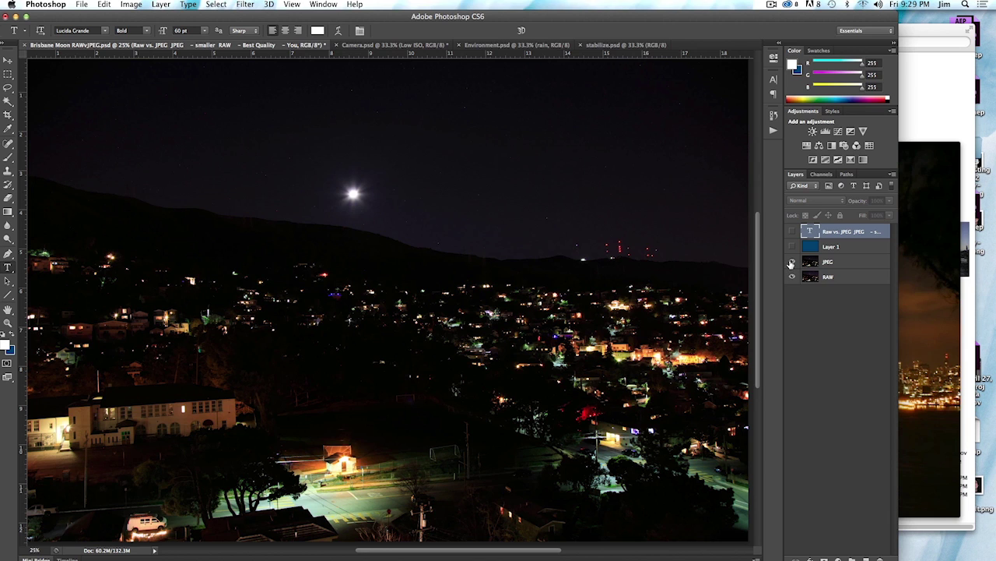
pyautogui.click(793, 262)
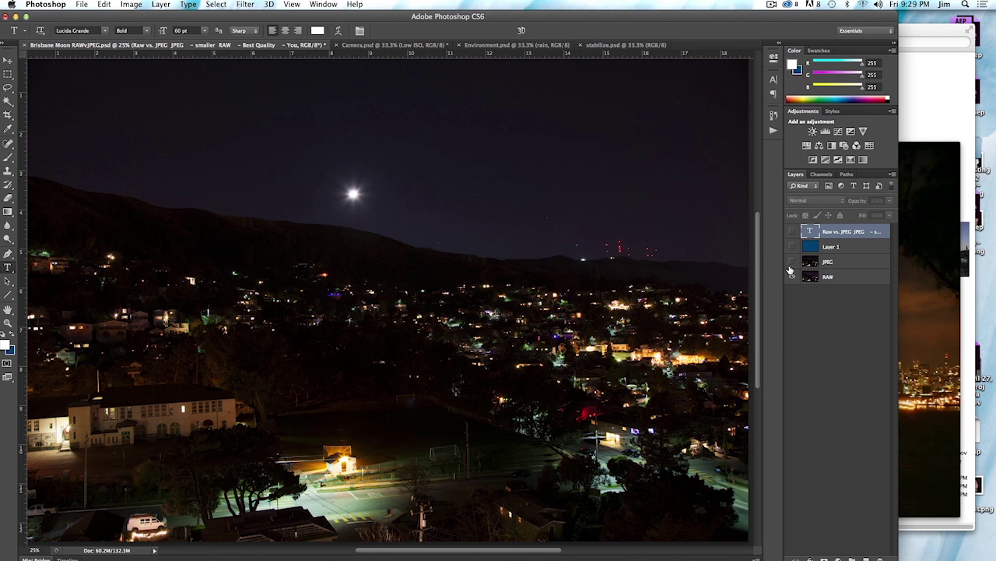
pyautogui.click(793, 262)
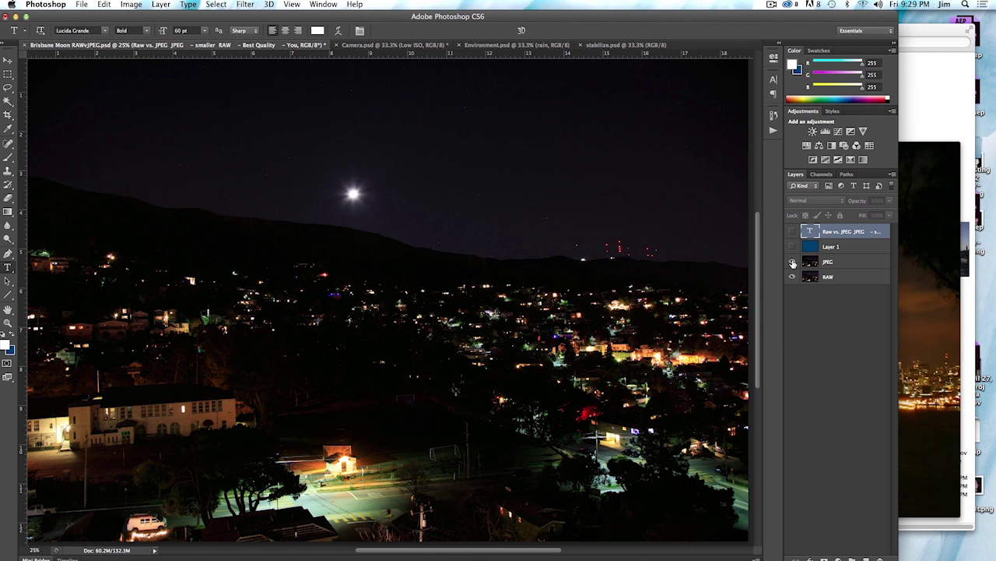
pyautogui.click(792, 262)
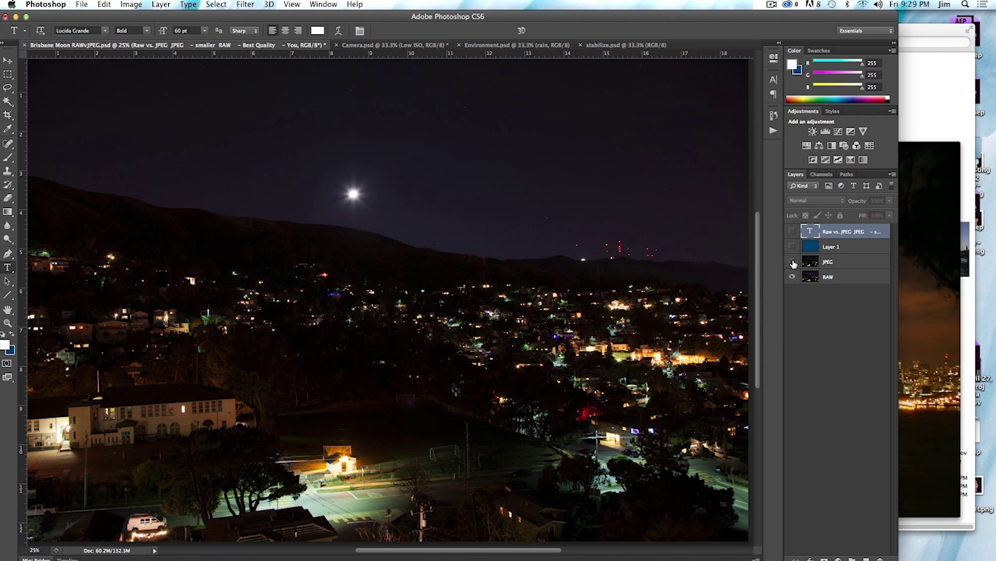
pyautogui.click(792, 262)
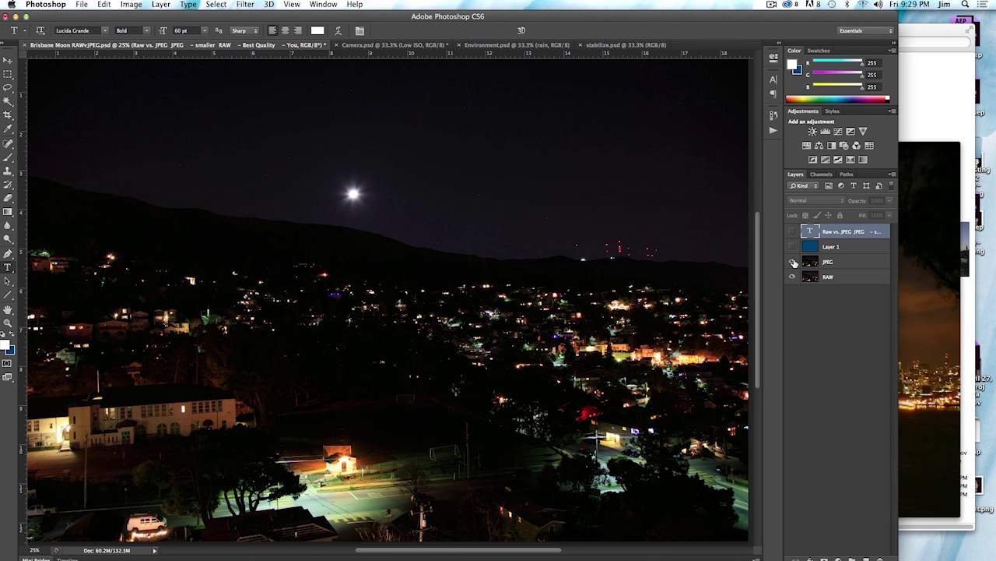
pyautogui.click(793, 262)
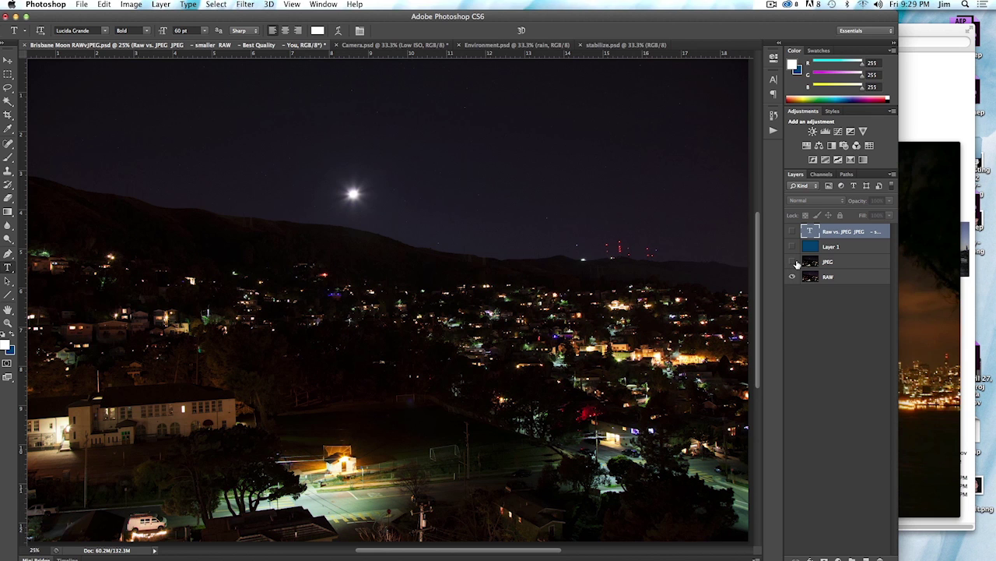
pyautogui.click(794, 264)
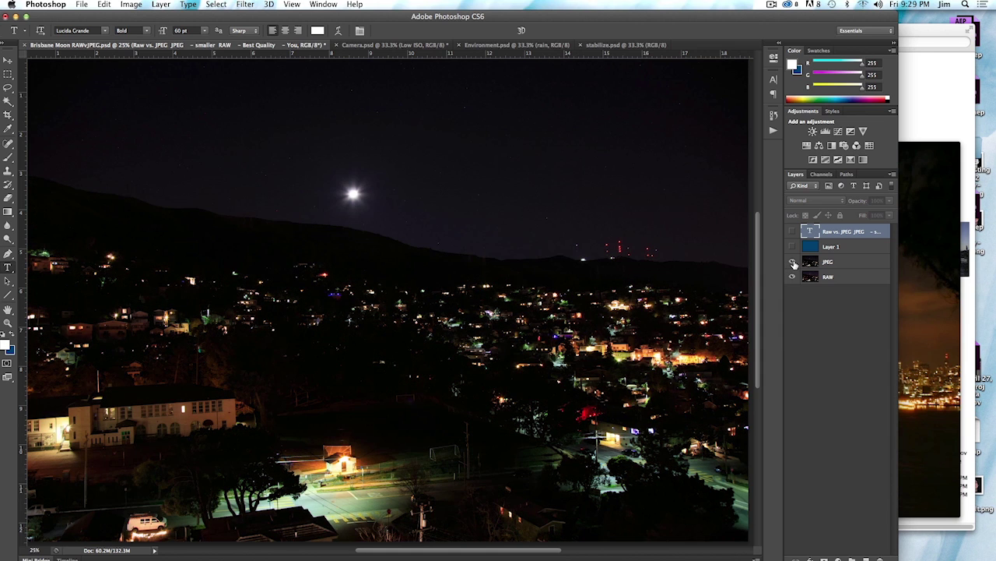
pyautogui.click(794, 262)
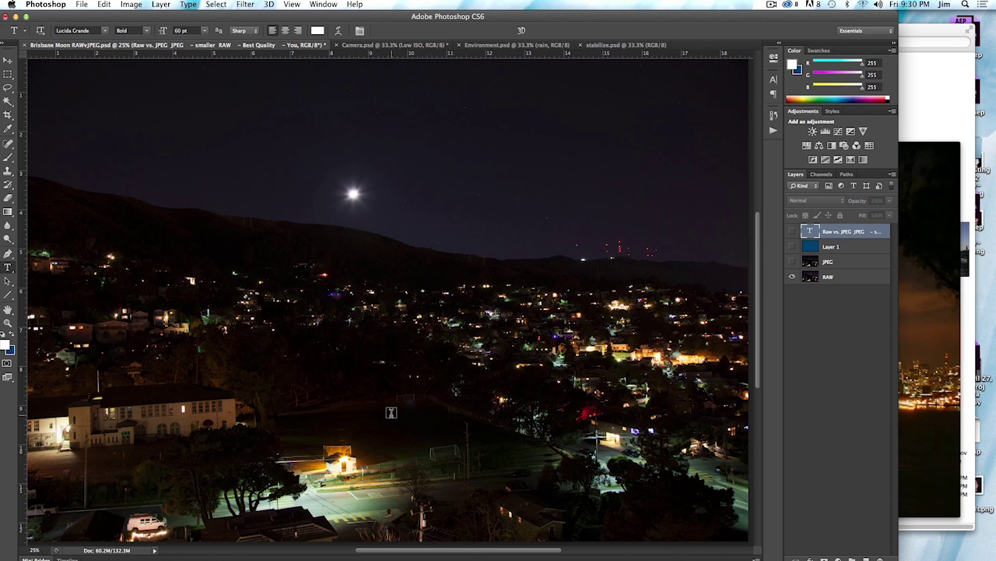
pyautogui.click(792, 262)
pyautogui.click(792, 261)
pyautogui.click(792, 262)
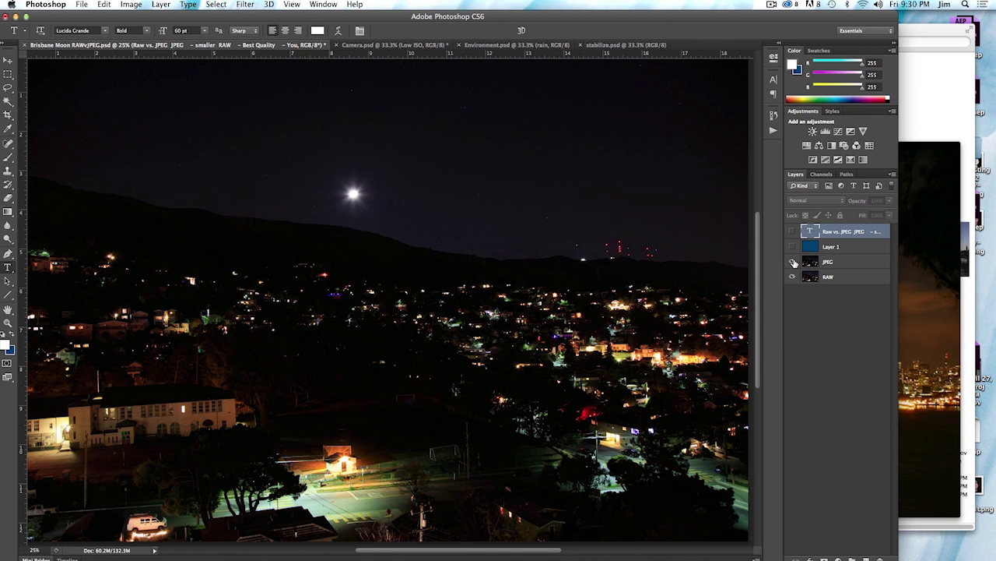
pyautogui.click(792, 262)
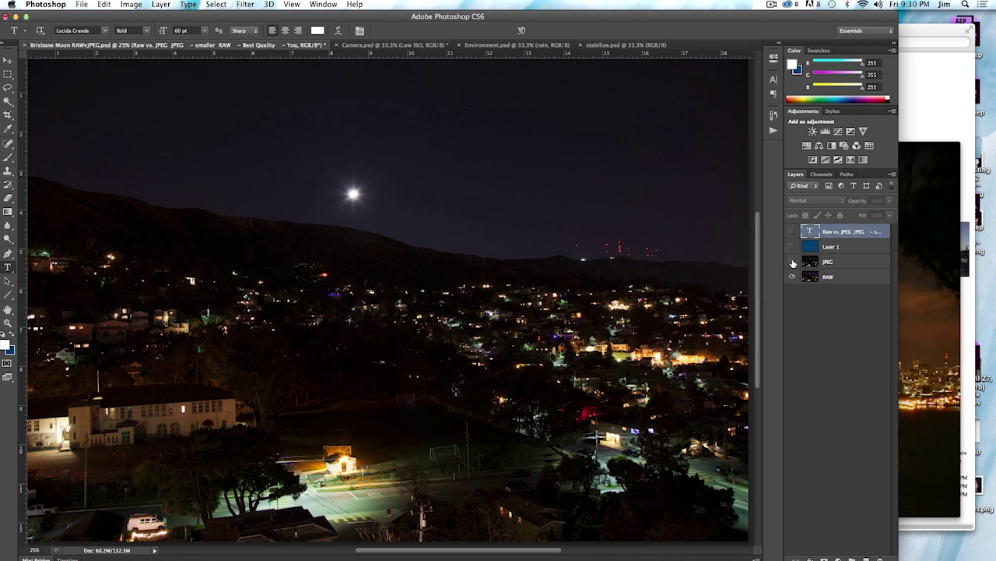
pyautogui.click(793, 261)
pyautogui.click(793, 261)
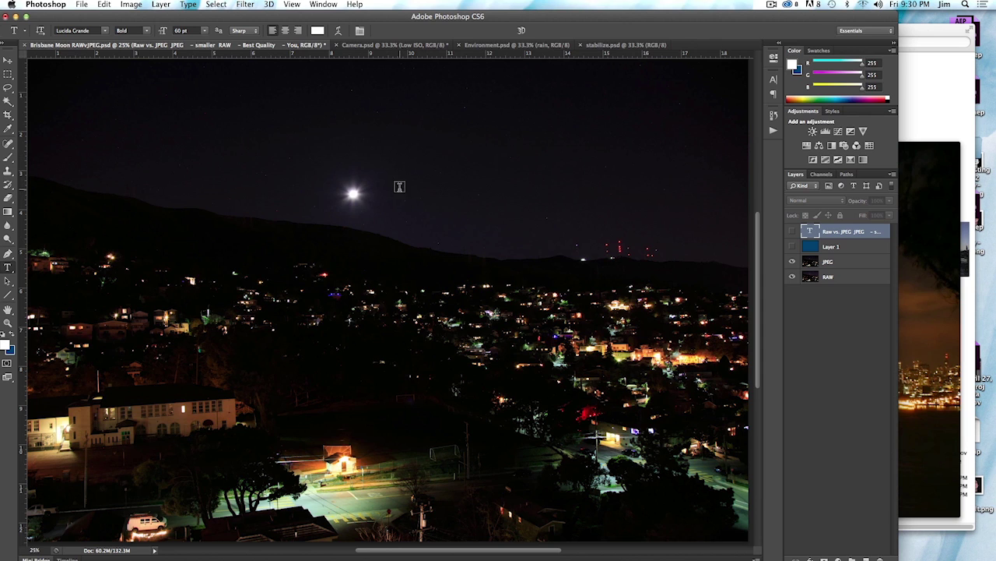
# Zoom to full size on the moon and frame it in the view
pyautogui.keyDown('super'); pyautogui.click(337, 195); pyautogui.keyUp('super')
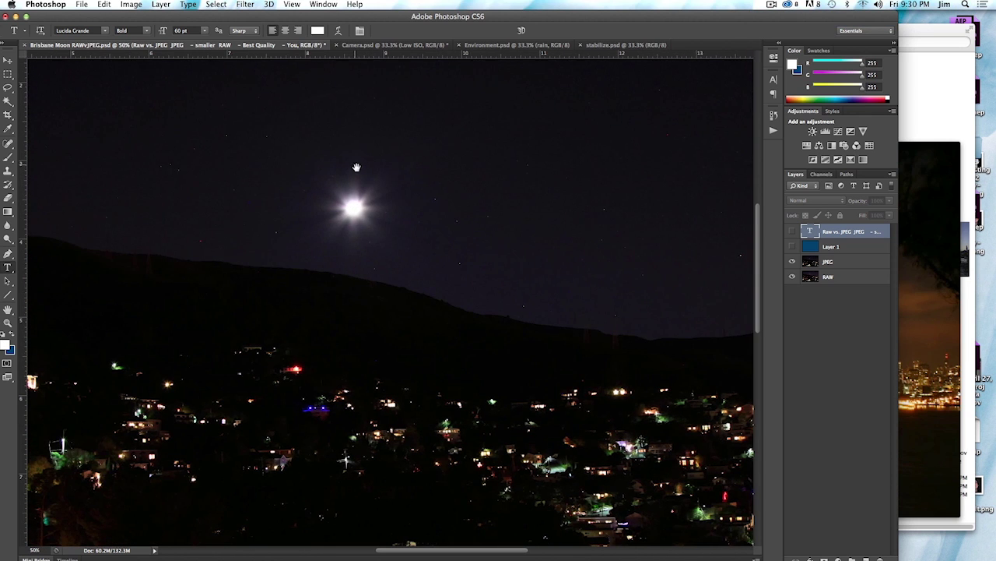
pyautogui.keyDown('super'); pyautogui.click(354, 171); pyautogui.keyUp('super')
pyautogui.moveTo(353, 171); pyautogui.dragTo(369, 247)
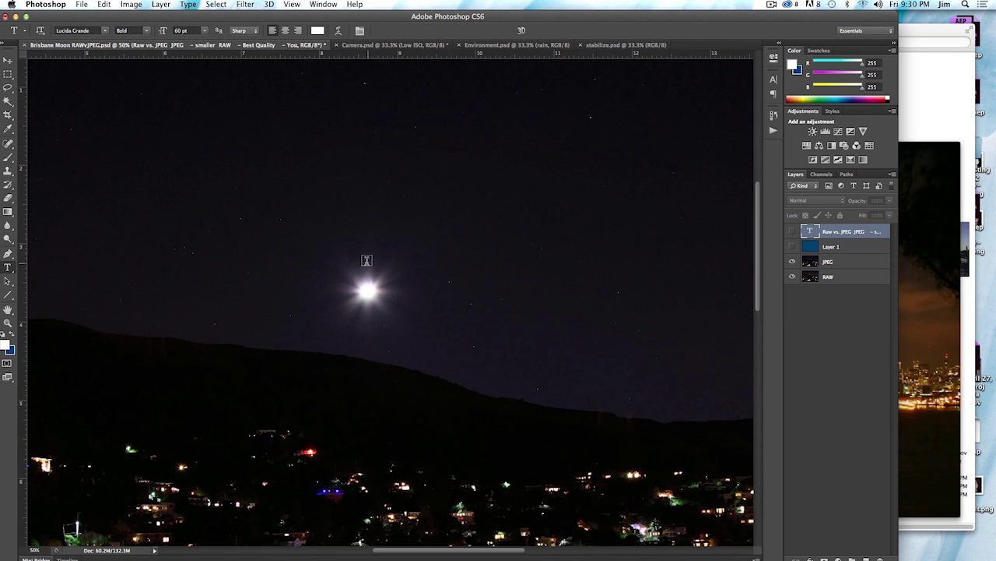
pyautogui.keyDown('super'); pyautogui.click(345, 248); pyautogui.keyUp('super')
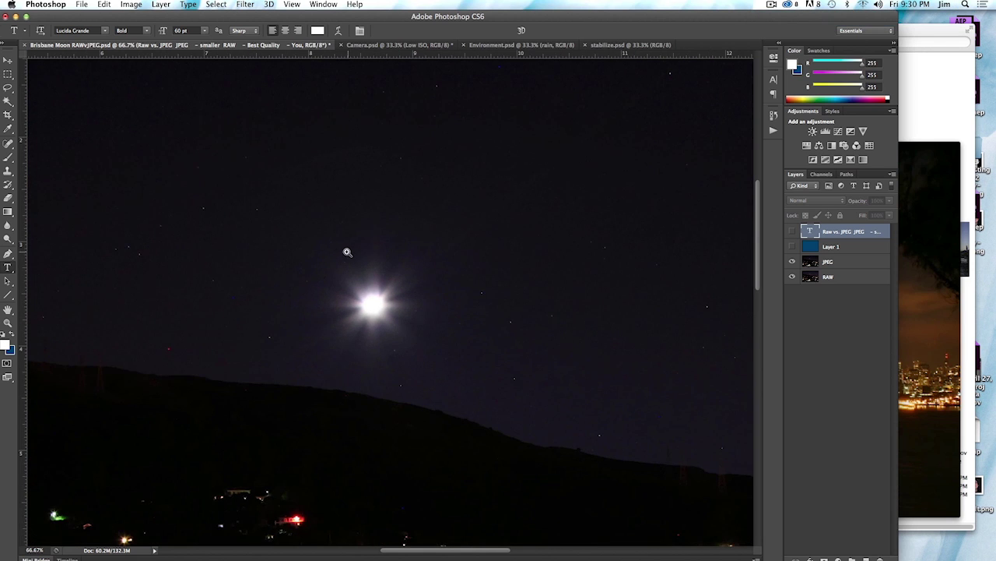
pyautogui.moveTo(329, 244); pyautogui.dragTo(387, 292)
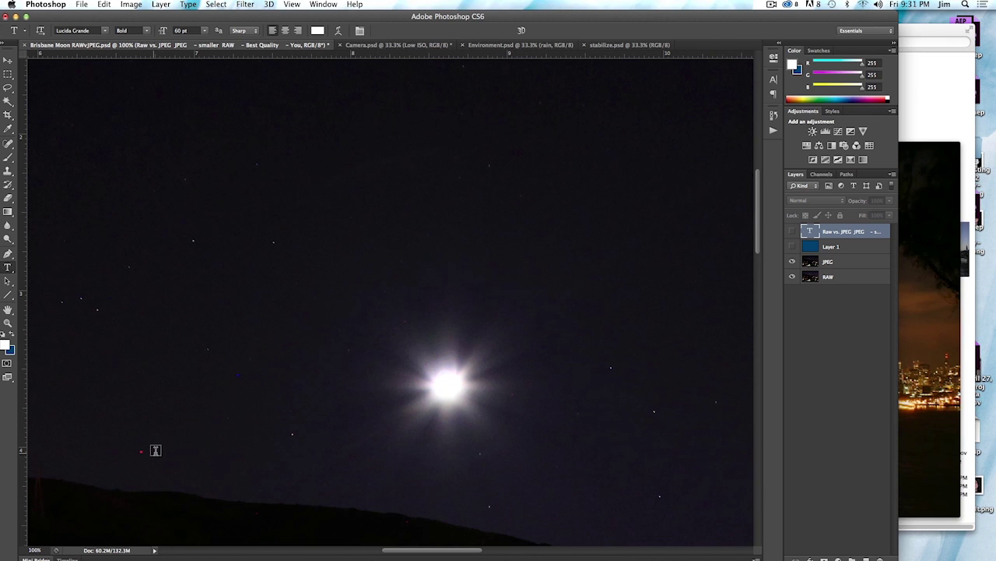
# Make the RAW layer visible and toggle the JPEG layer on and off, leaving it hidden
pyautogui.press('v')
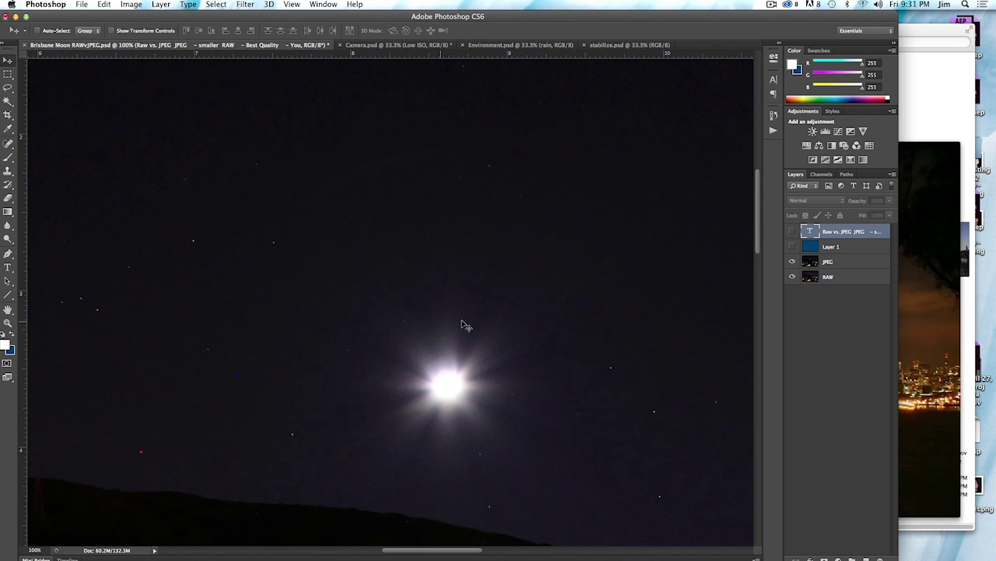
pyautogui.click(792, 275)
pyautogui.click(793, 263)
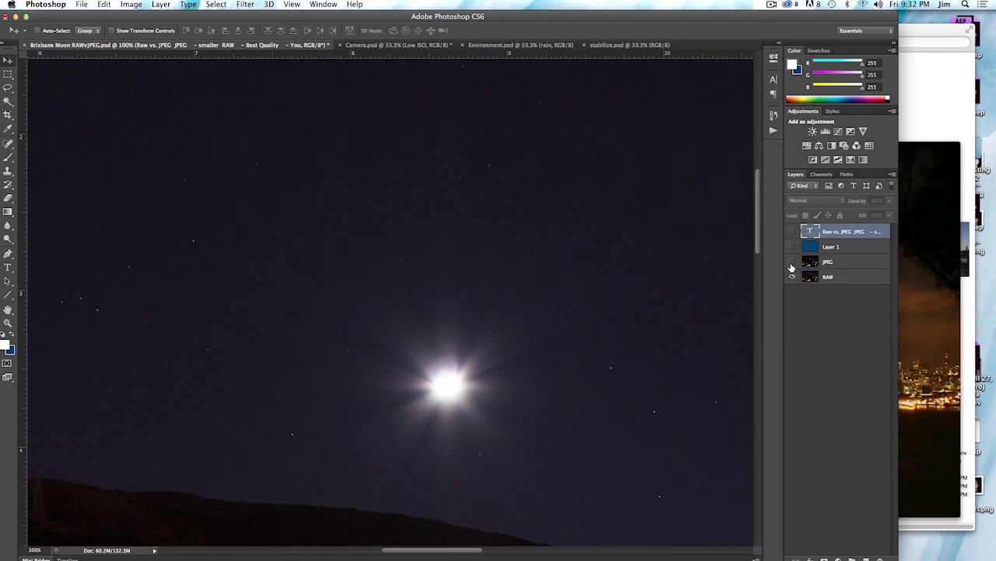
pyautogui.click(792, 263)
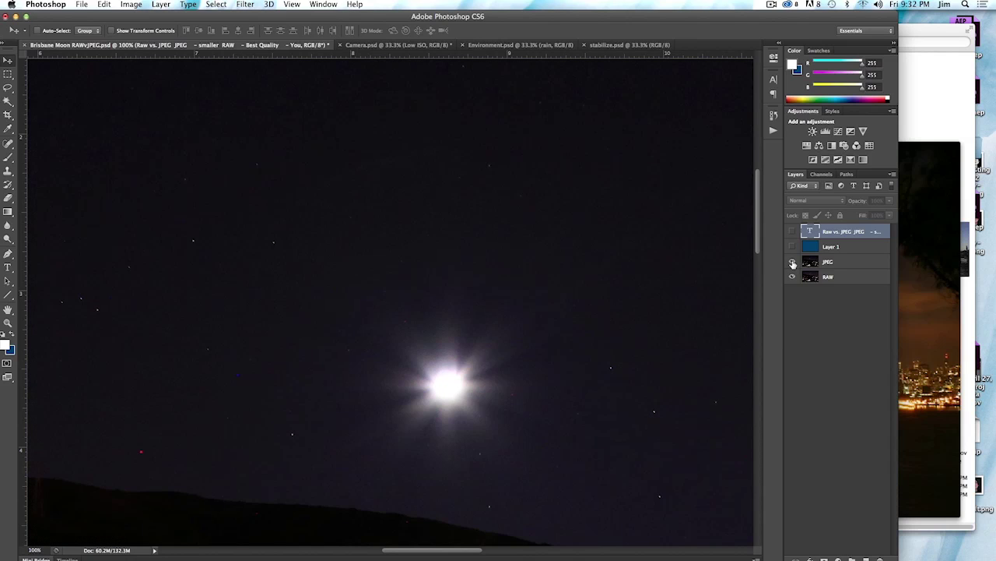
pyautogui.click(792, 264)
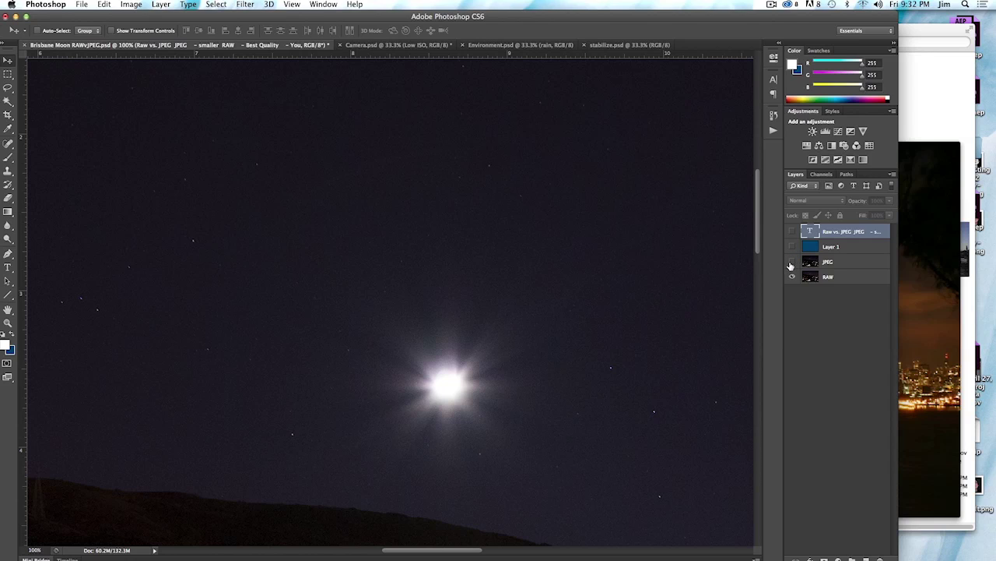
pyautogui.click(792, 263)
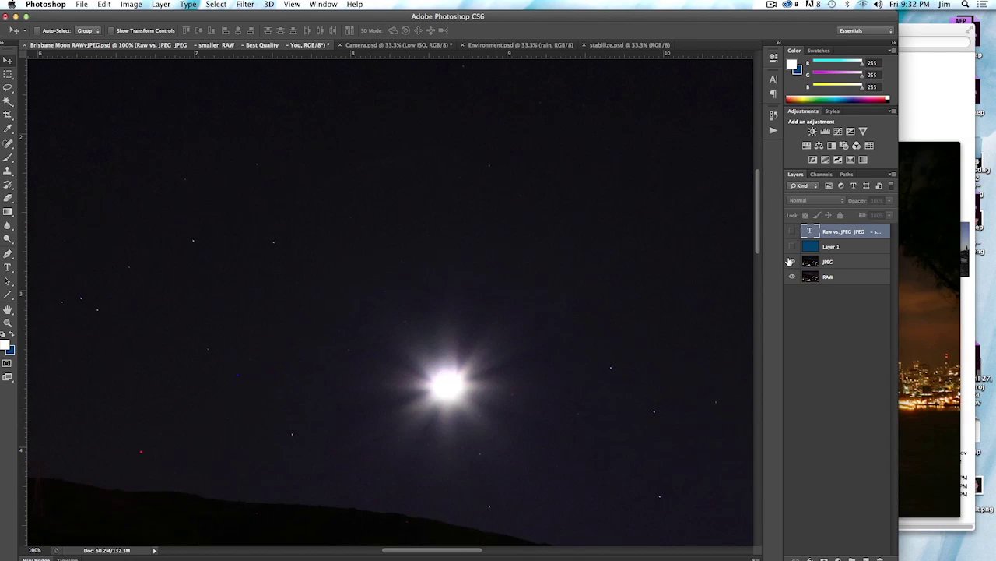
pyautogui.click(793, 263)
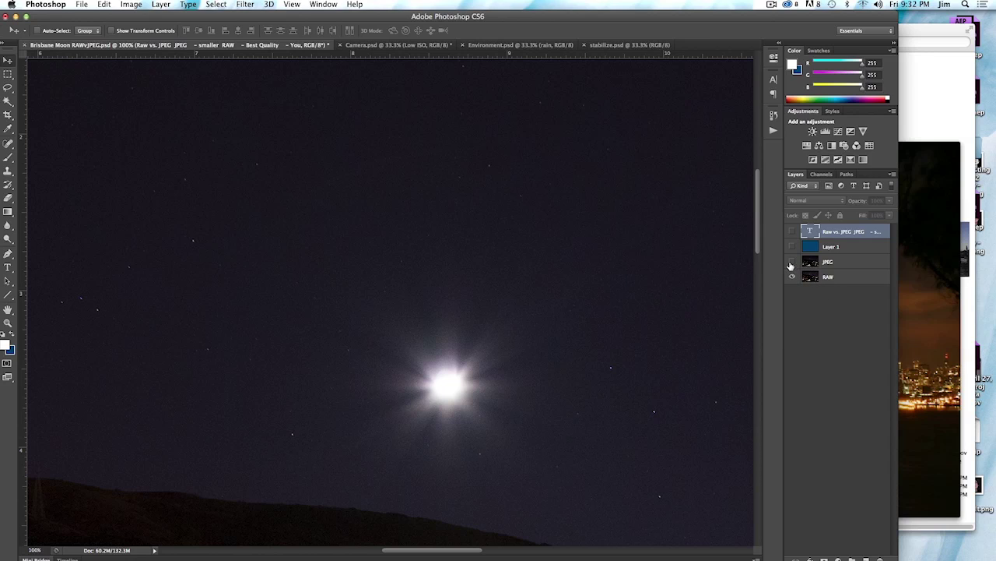
pyautogui.click(793, 261)
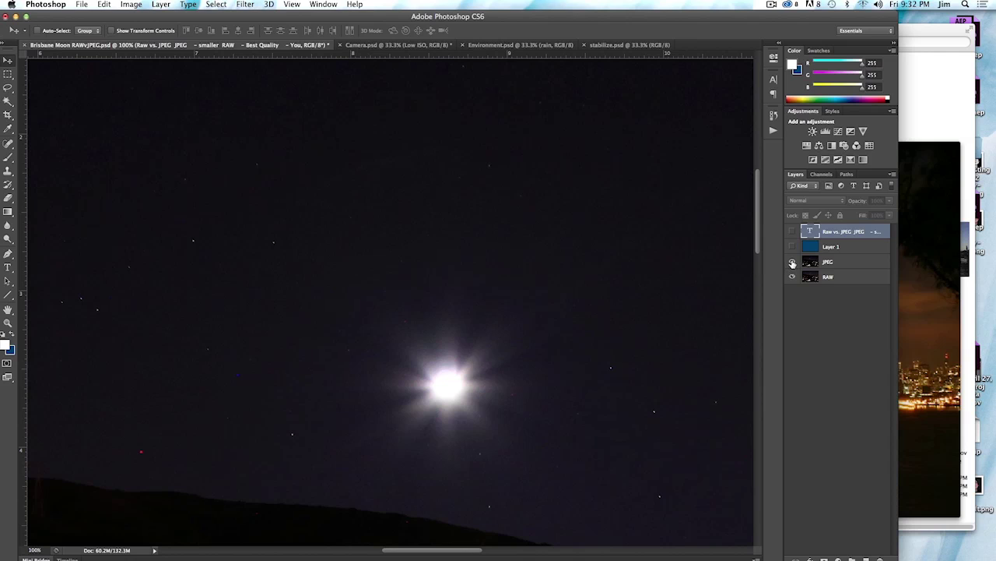
pyautogui.click(792, 262)
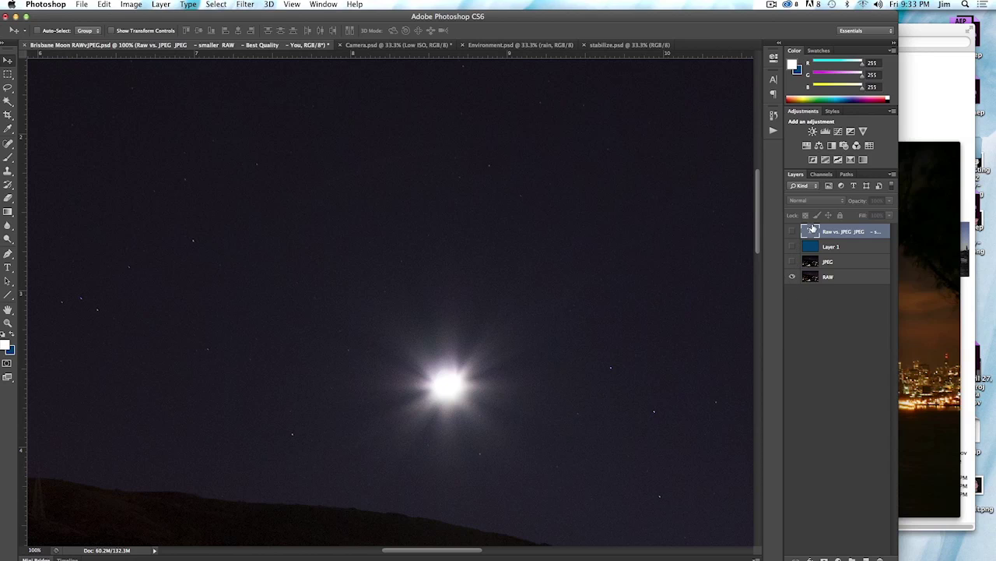
# Show the text layer and Layer 1, then zoom out until the whole title slide fits
pyautogui.moveTo(793, 232); pyautogui.dragTo(792, 246)
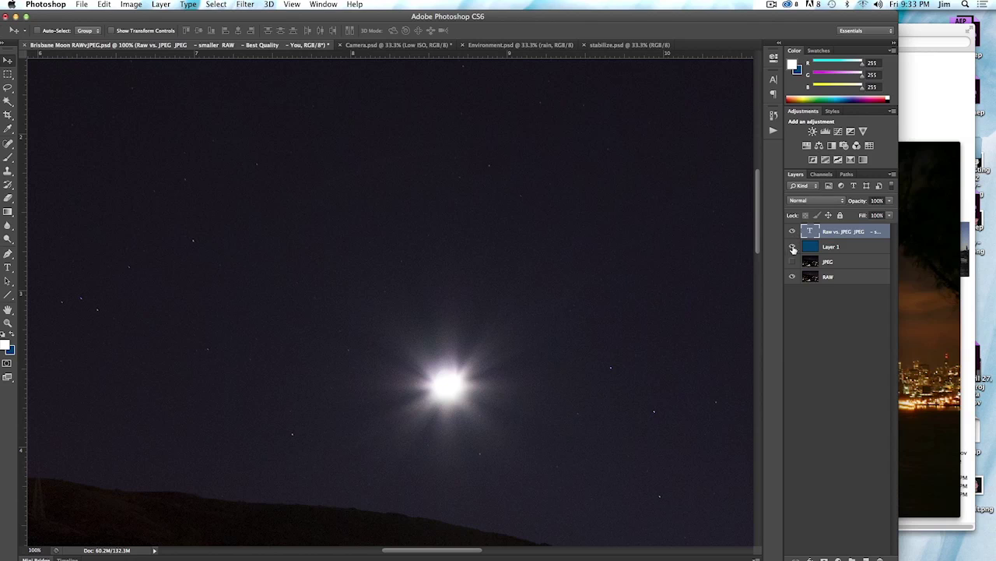
pyautogui.keyDown('alt'); pyautogui.click(405, 202); pyautogui.keyUp('alt')
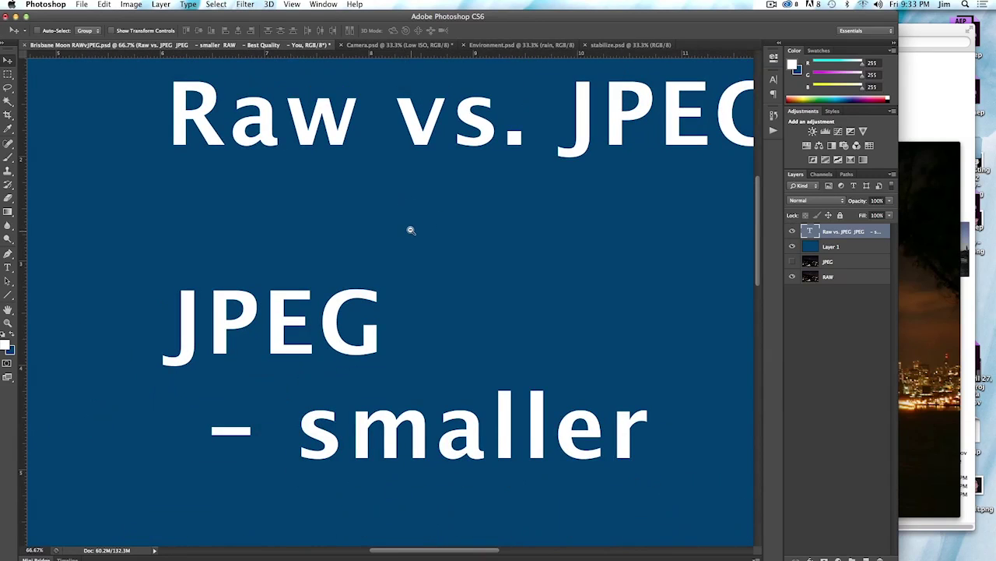
pyautogui.keyDown('alt'); pyautogui.click(411, 226); pyautogui.keyUp('alt')
pyautogui.keyDown('alt'); pyautogui.click(447, 249); pyautogui.keyUp('alt')
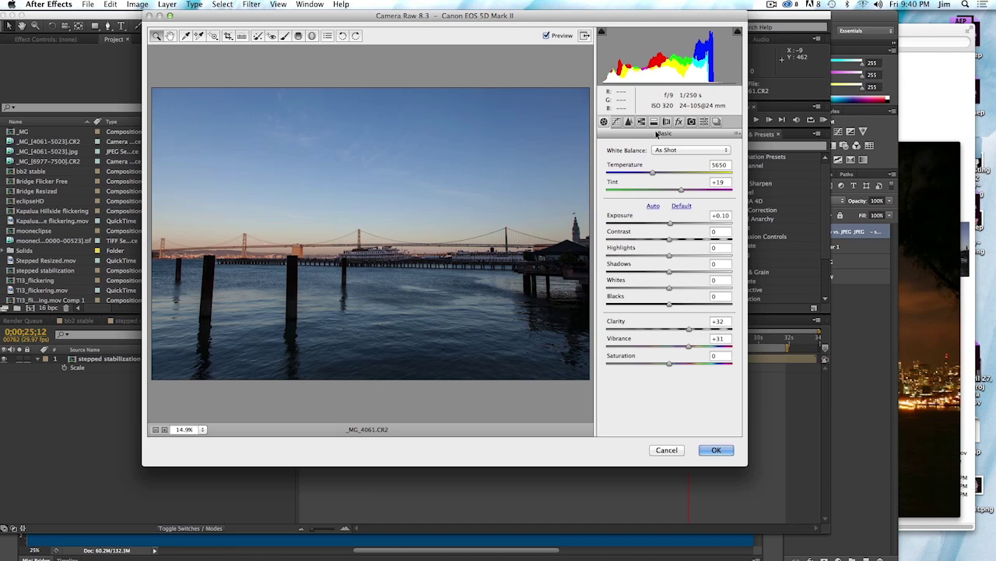
# Show the Detail tab with sharpening amount 42 and radius 0.8
pyautogui.click(629, 125)
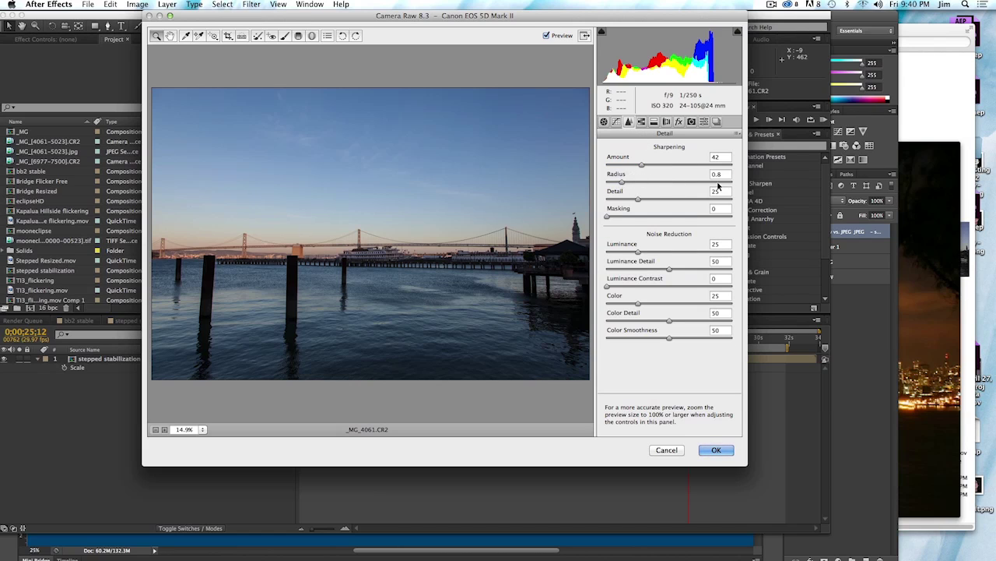
# Review the Basic settings (Clarity +32, Vibrance +31), then return to the Detail settings
pyautogui.click(604, 122)
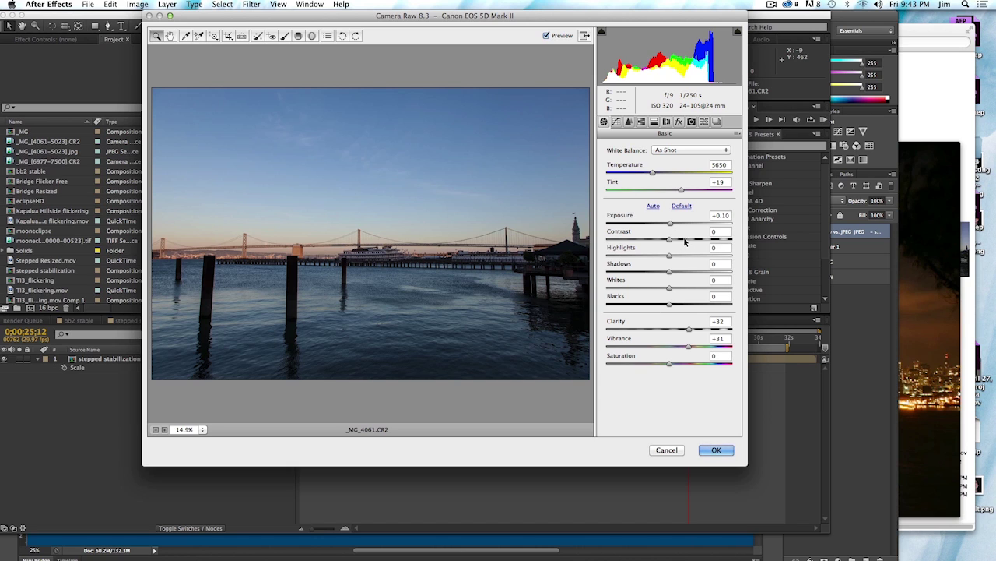
pyautogui.click(629, 122)
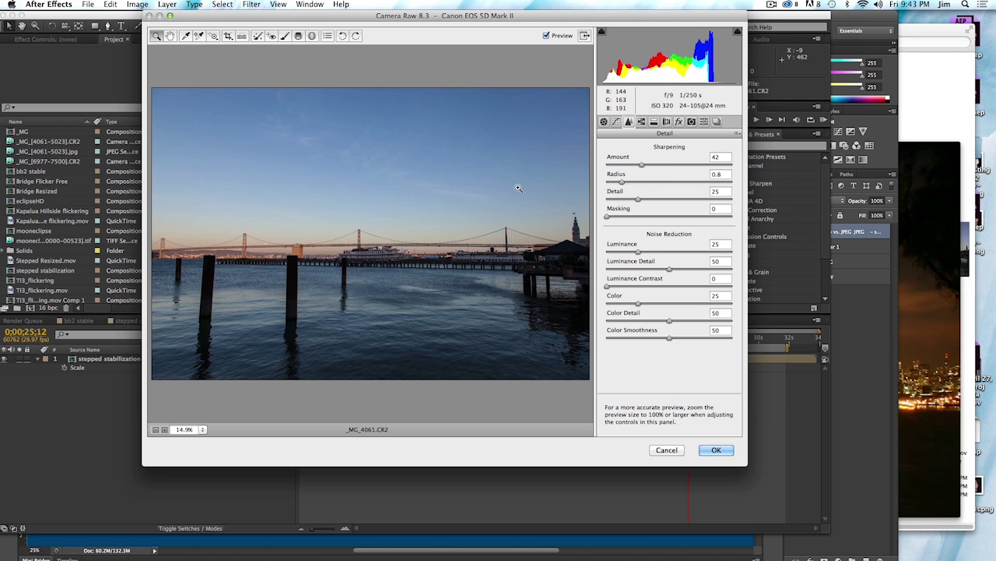
# Zoom the preview in on the bridge tower
pyautogui.click(358, 234)
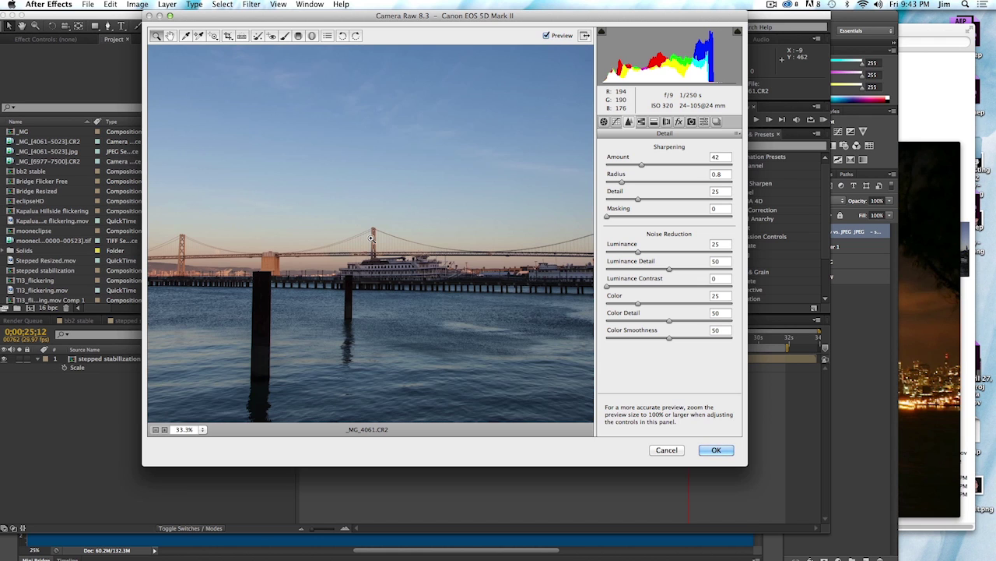
# View the bridge tower at 100% and compare Sharpening Amount 0 against 43
pyautogui.click(371, 236)
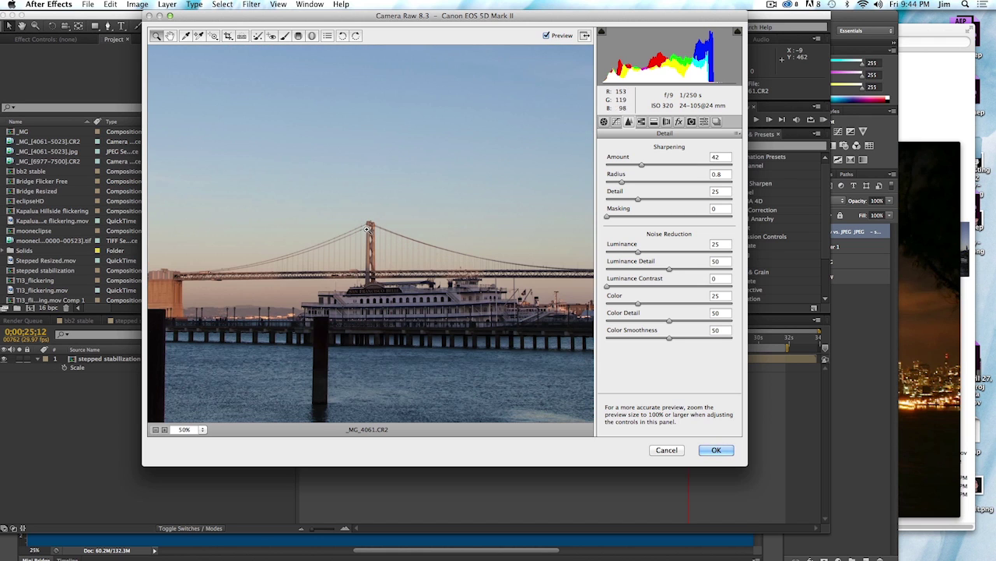
pyautogui.click(366, 231)
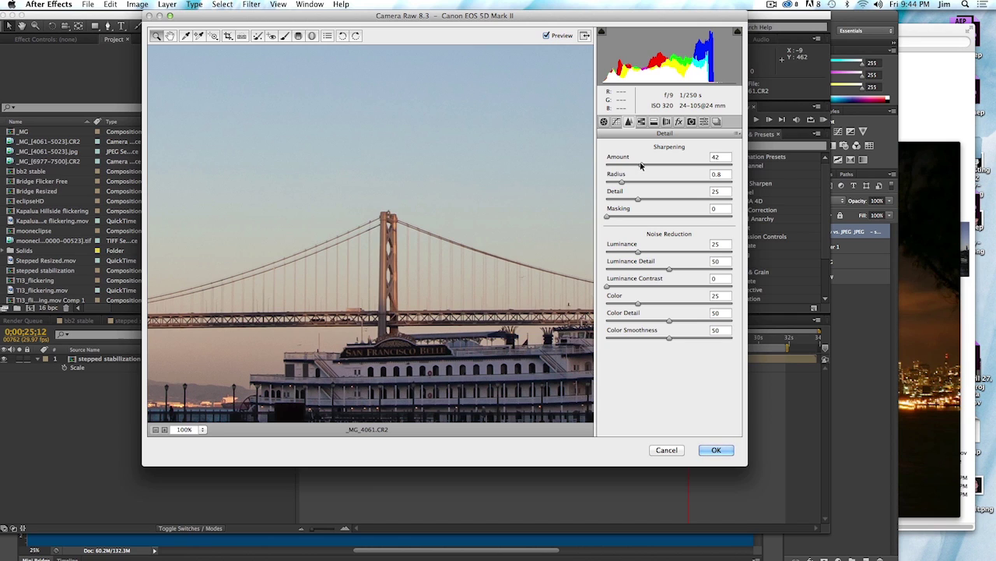
pyautogui.moveTo(641, 165); pyautogui.dragTo(581, 167)
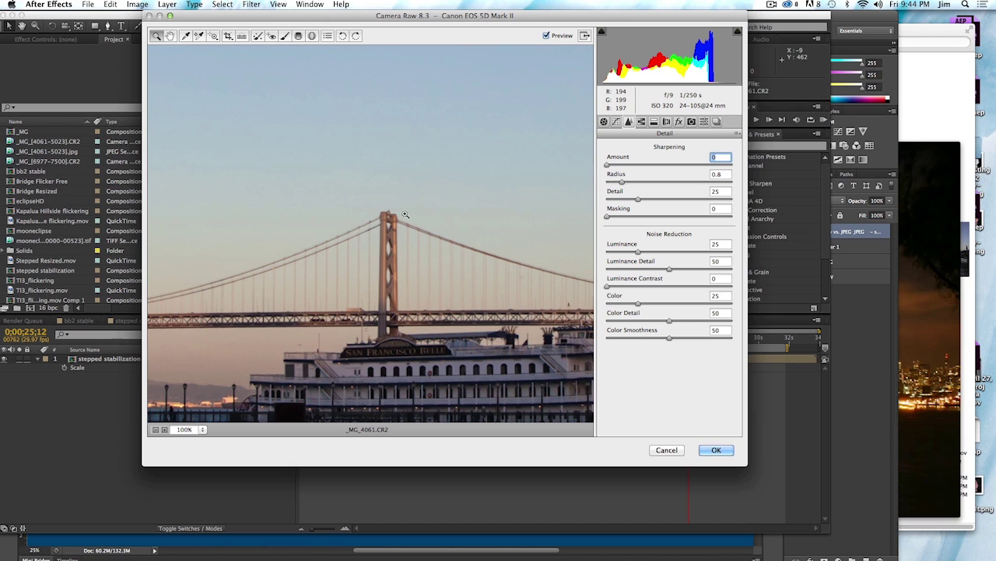
pyautogui.moveTo(611, 165); pyautogui.dragTo(646, 166)
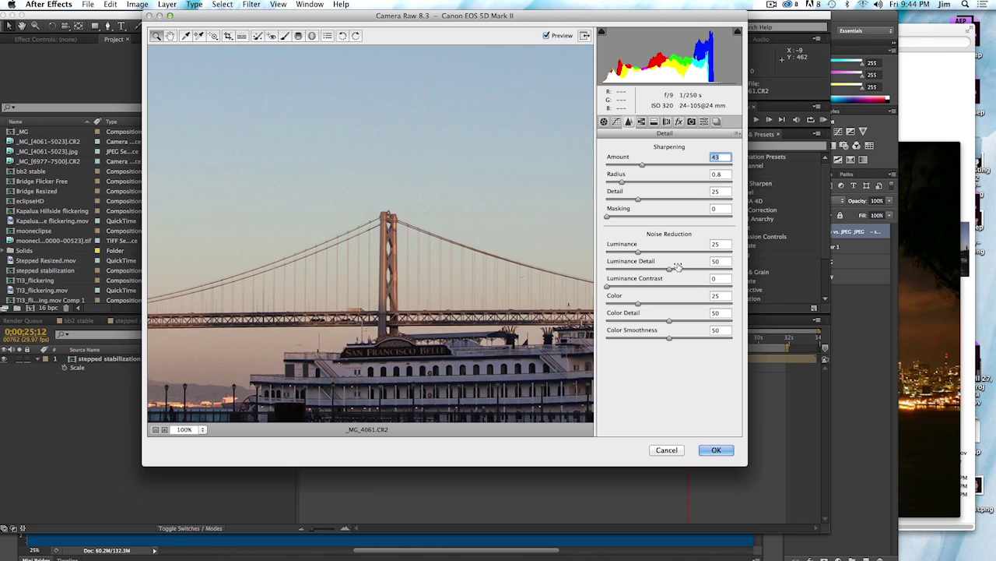
# Zoom the preview out to 12% and show the lens profile correction settings
pyautogui.click(204, 430)
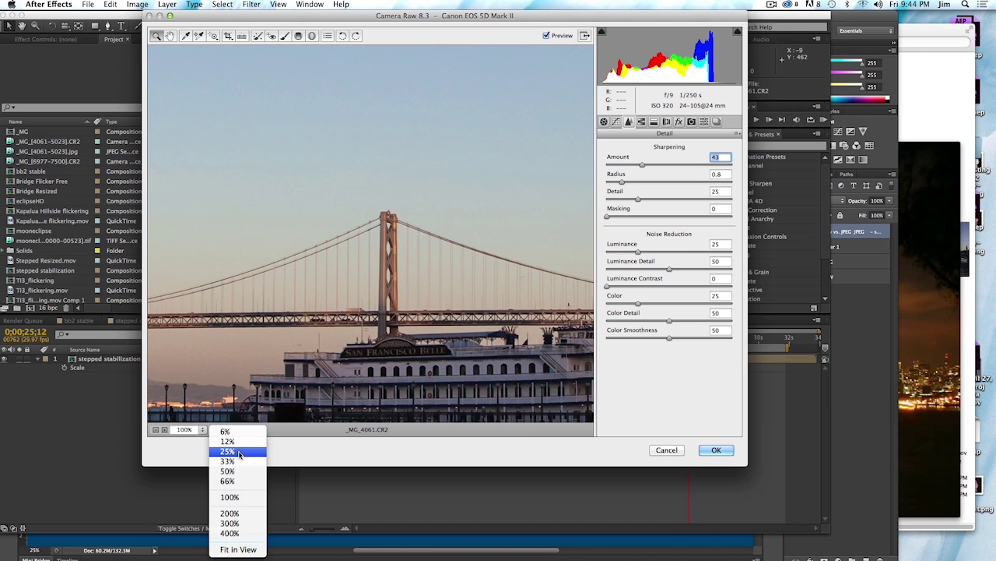
pyautogui.click(251, 452)
pyautogui.click(203, 429)
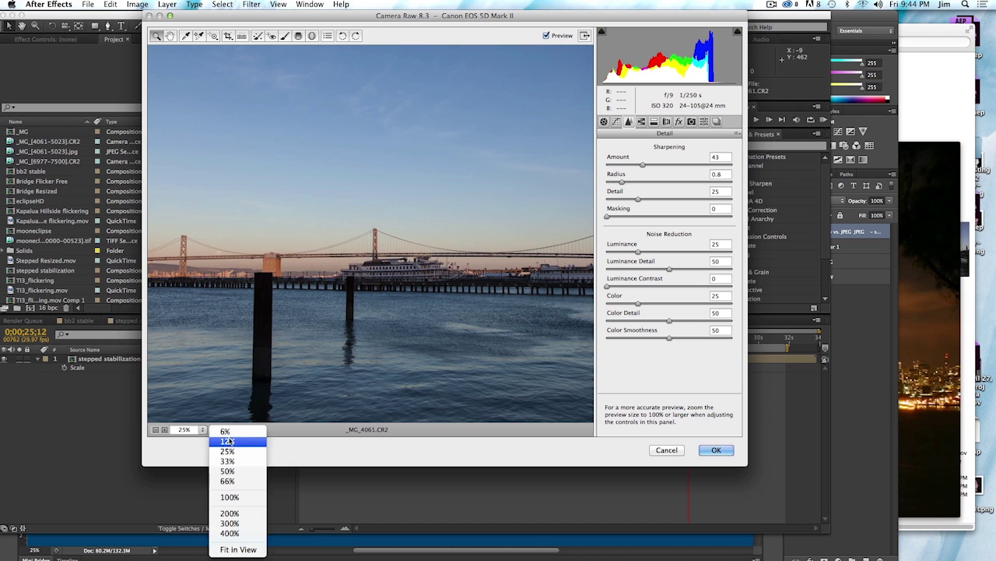
pyautogui.click(238, 441)
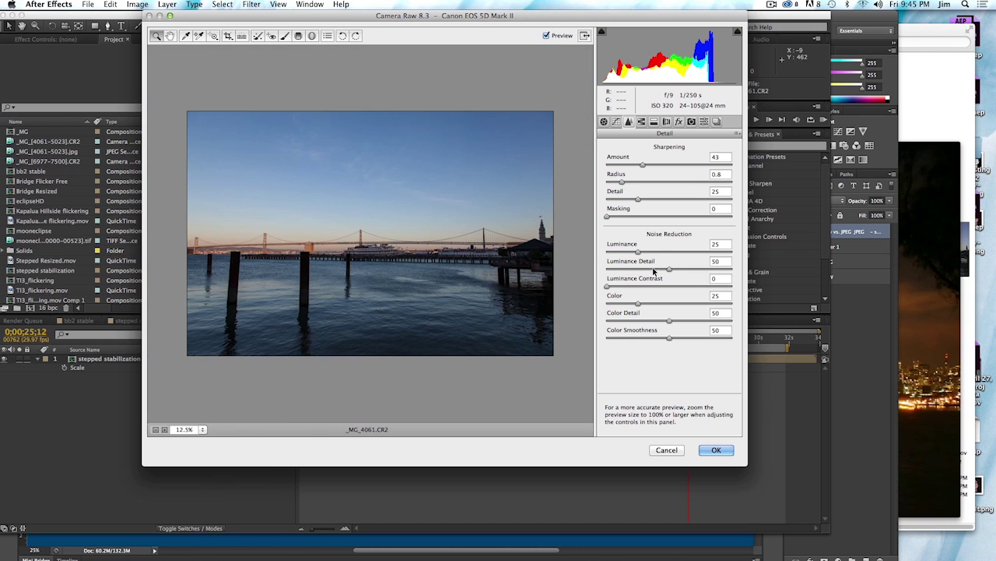
pyautogui.click(666, 122)
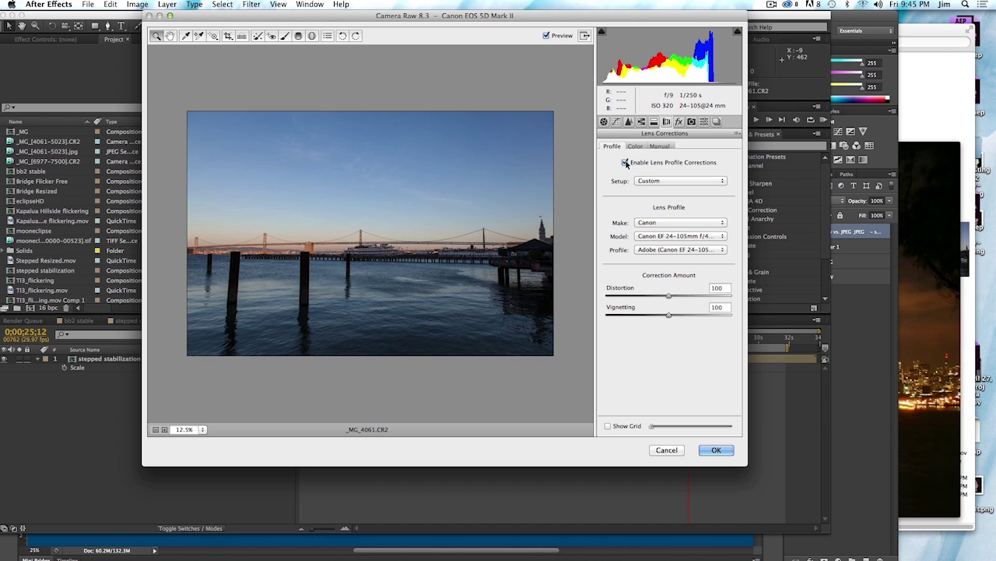
pyautogui.click(625, 162)
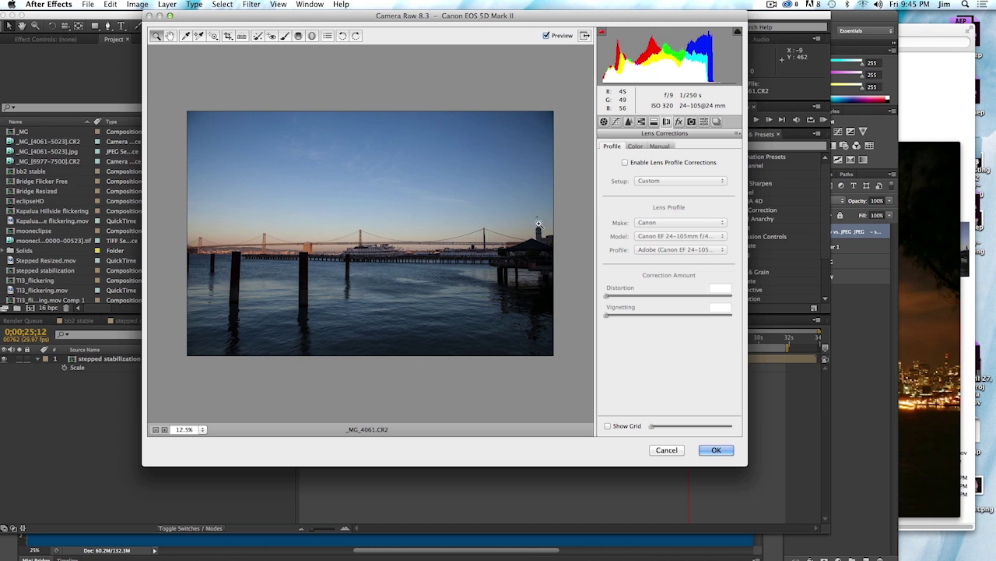
pyautogui.click(625, 162)
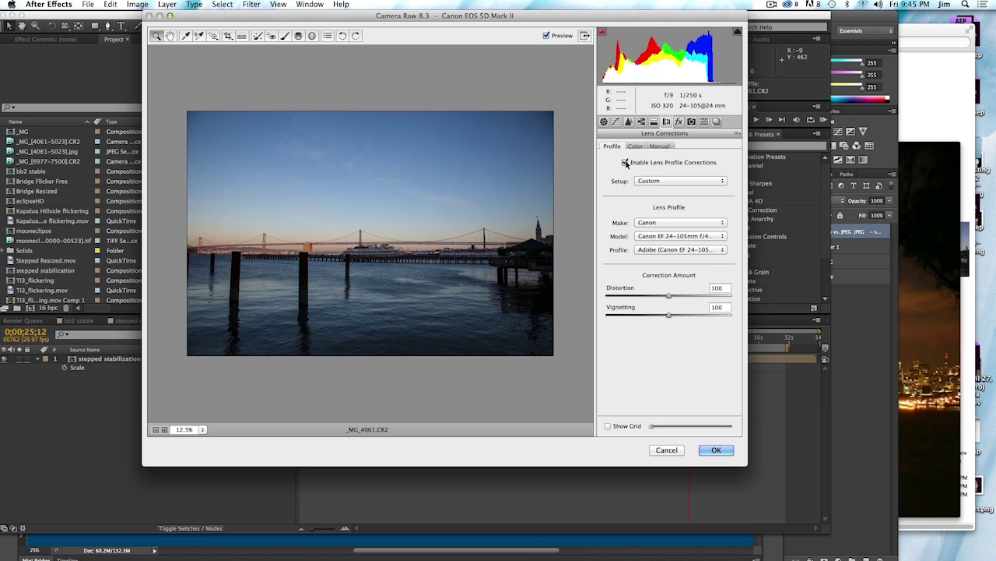